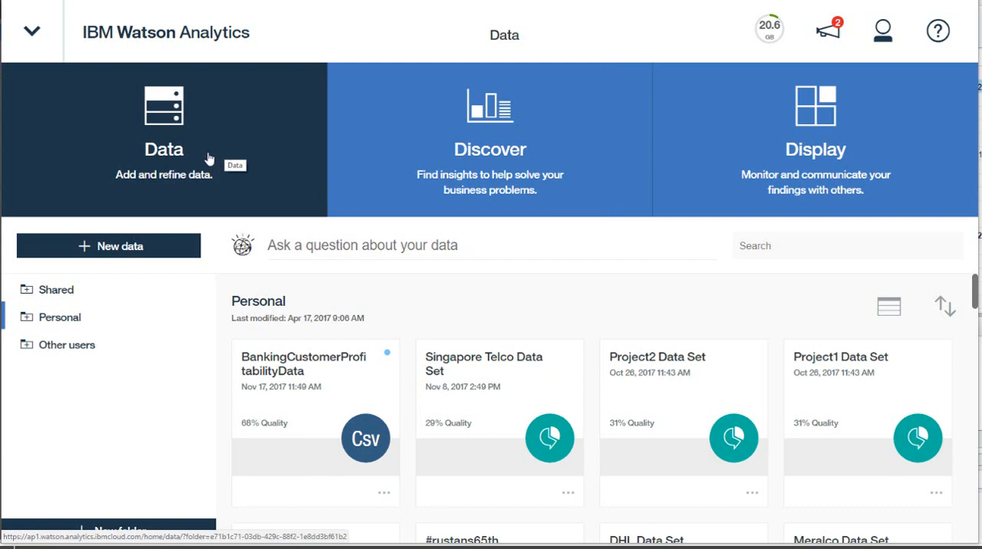
# Review the import, local file and connection options for adding new data
pyautogui.click(100, 252)
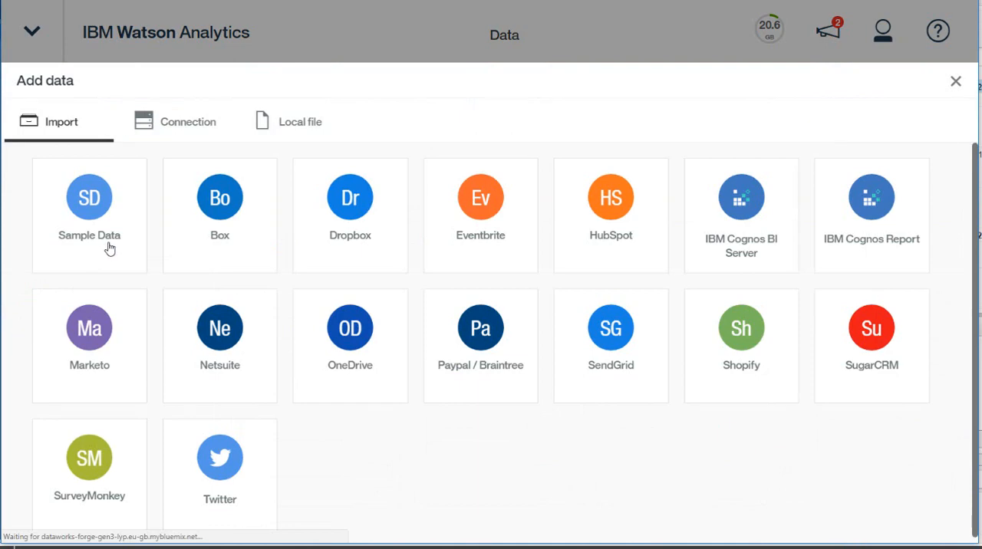
pyautogui.click(289, 125)
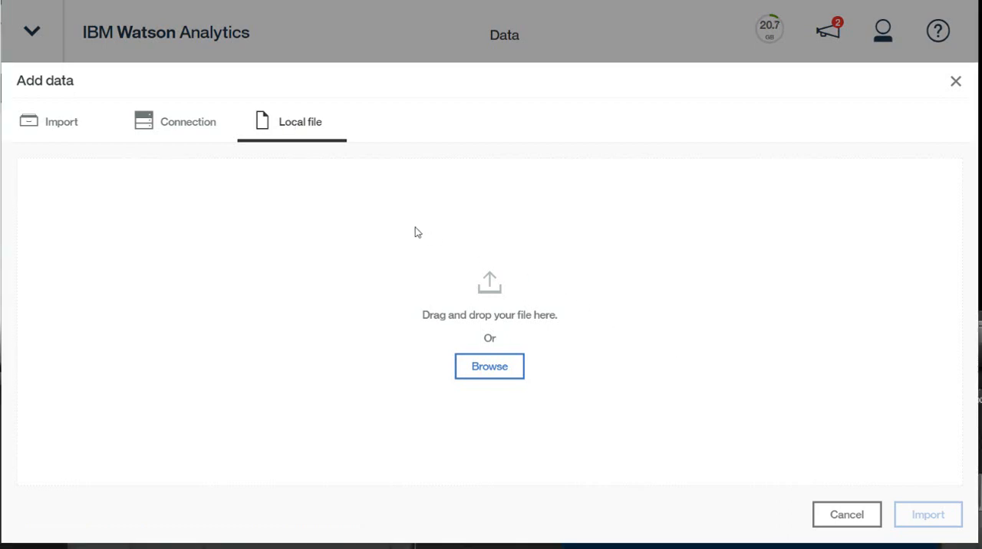
pyautogui.click(189, 133)
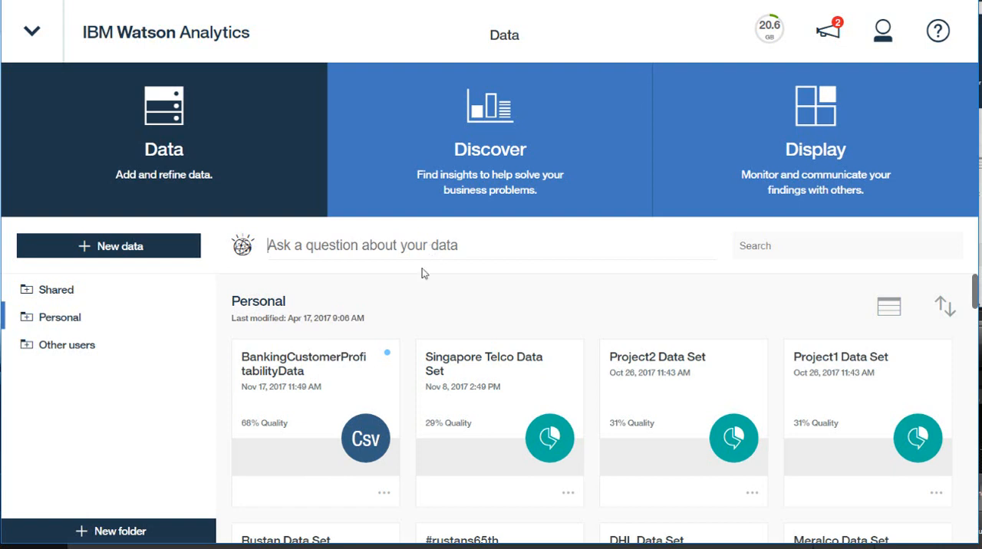
# Open the BankingCustomerProfitabilityData data set and create the visualization for the breakdown of Annual Income by Location and Education
pyautogui.click(305, 393)
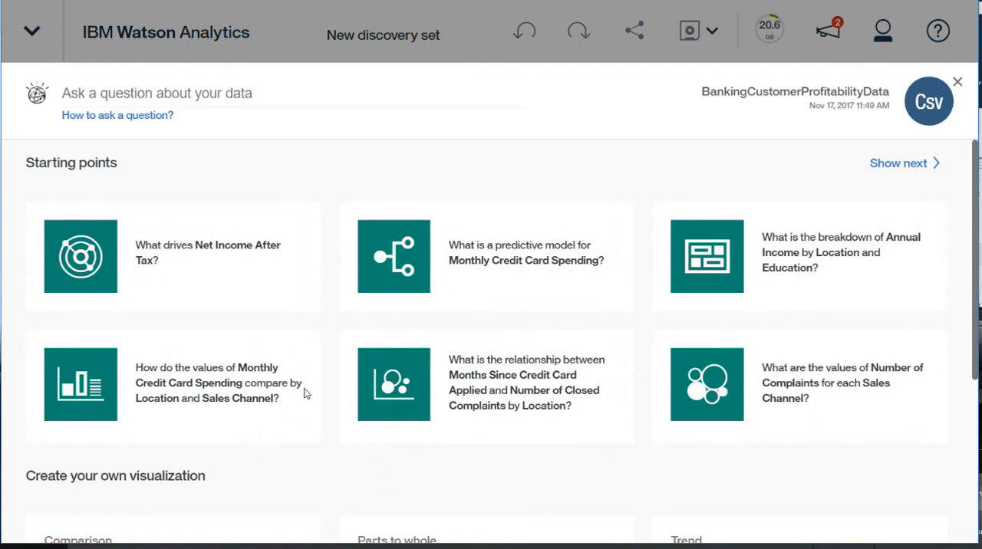
pyautogui.click(246, 94)
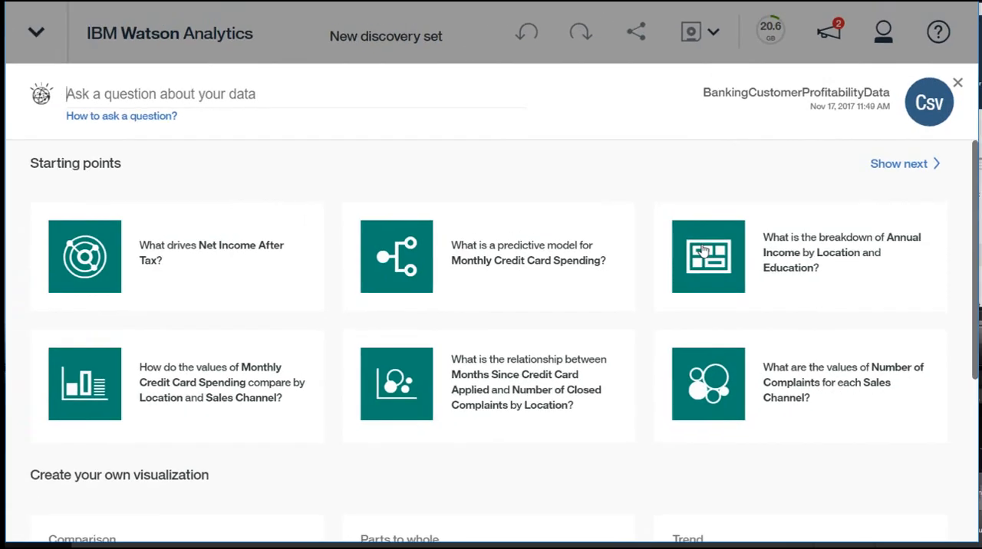
pyautogui.click(743, 249)
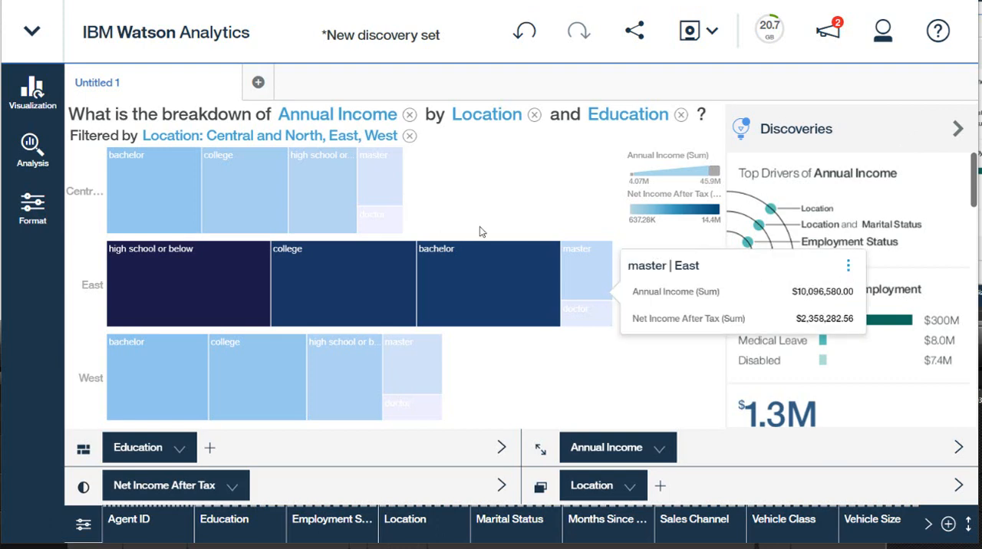
# Start a new discovery tab and ask "what is the average annual income by education?"
pyautogui.click(257, 83)
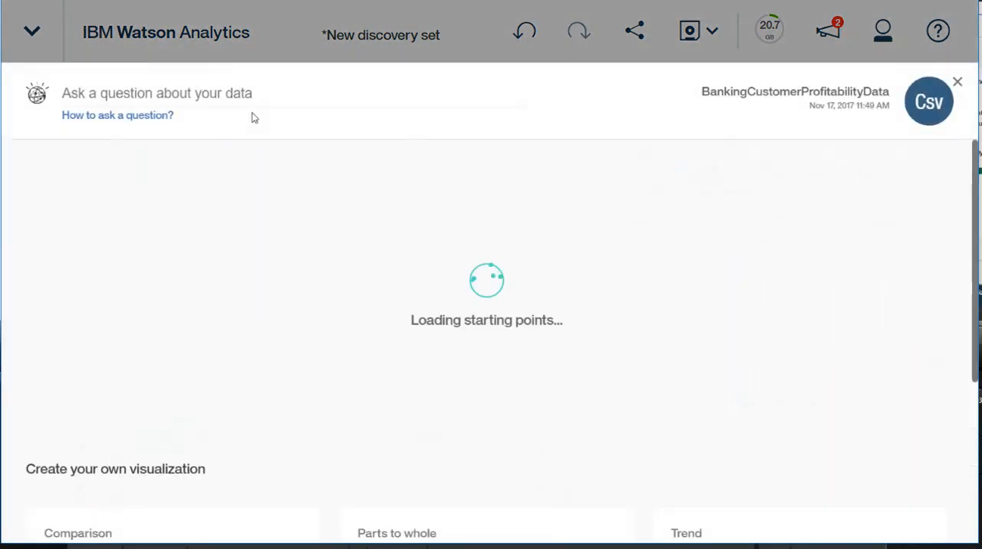
pyautogui.click(249, 95)
pyautogui.write('W')
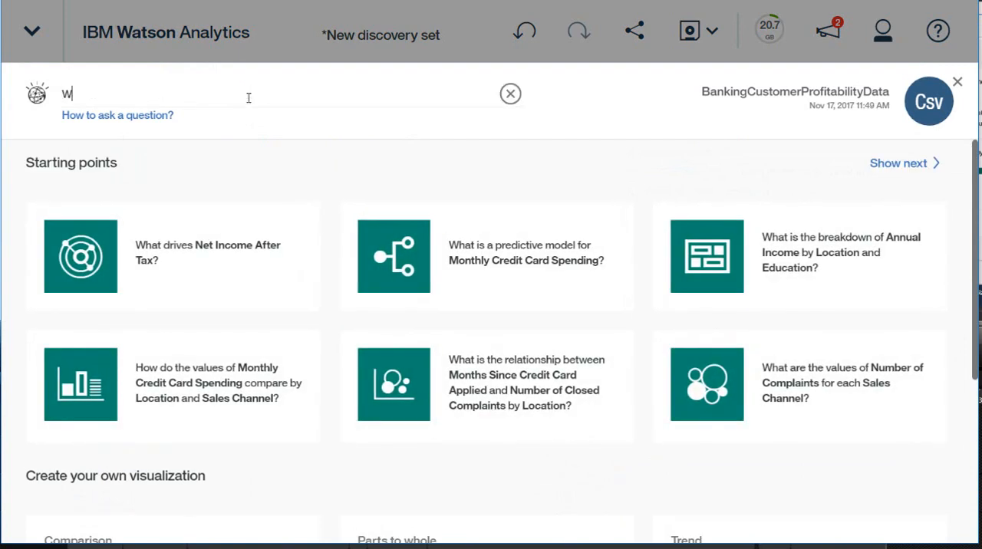
pyautogui.write('hat is the aver')
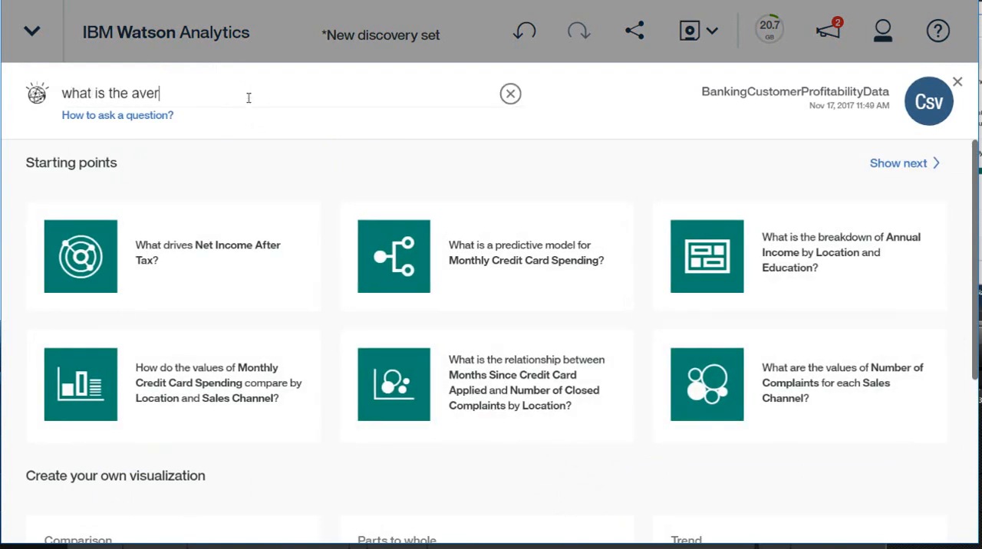
pyautogui.write('age annual')
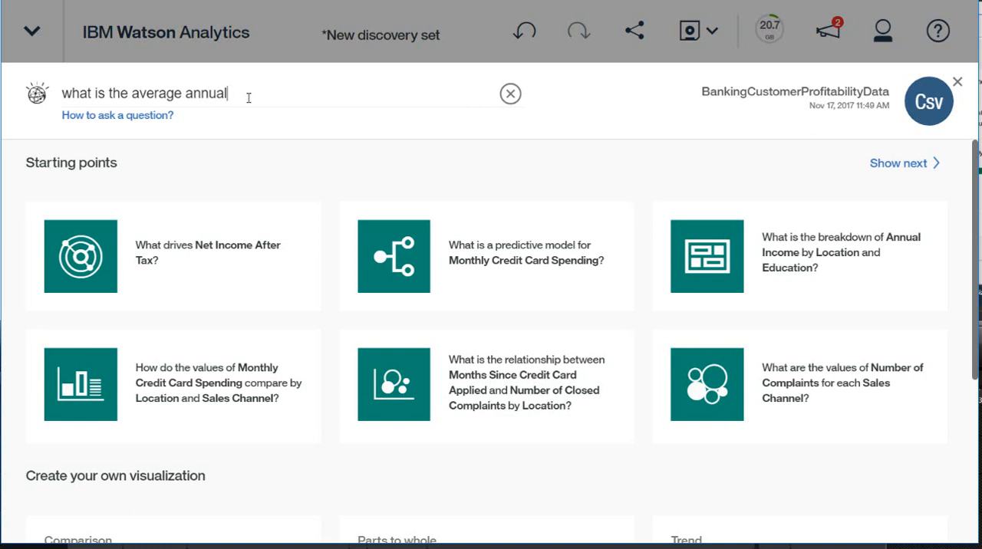
pyautogui.write(' income by e')
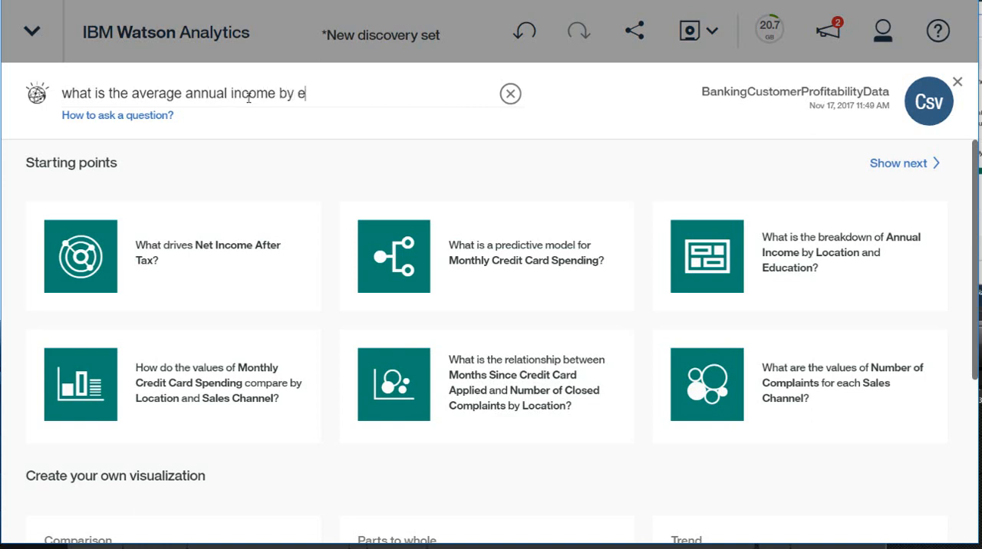
pyautogui.write('ducation?')
pyautogui.press('Return')
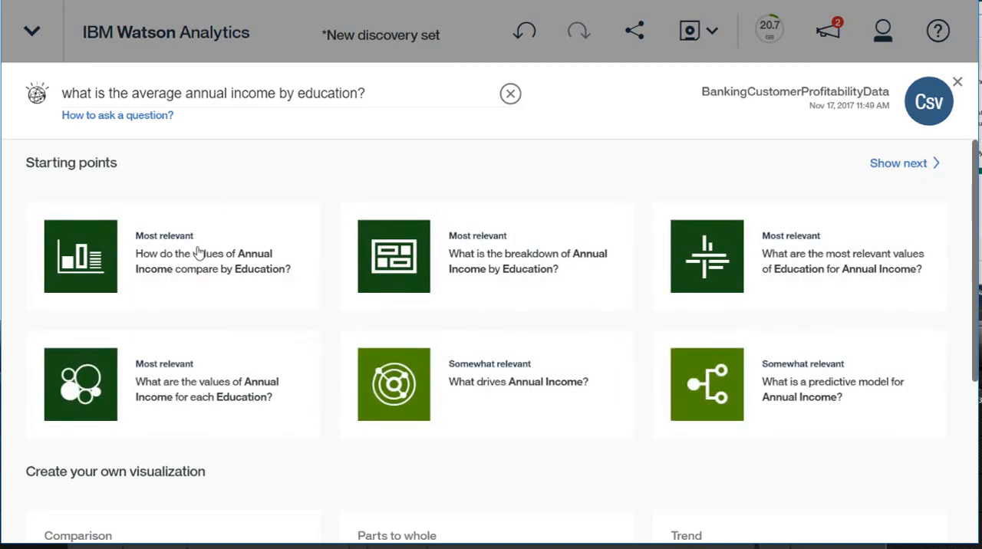
# Open the comparison of Annual Income by Education, and open its Top Annual Income by Employment Status discovery
pyautogui.click(249, 243)
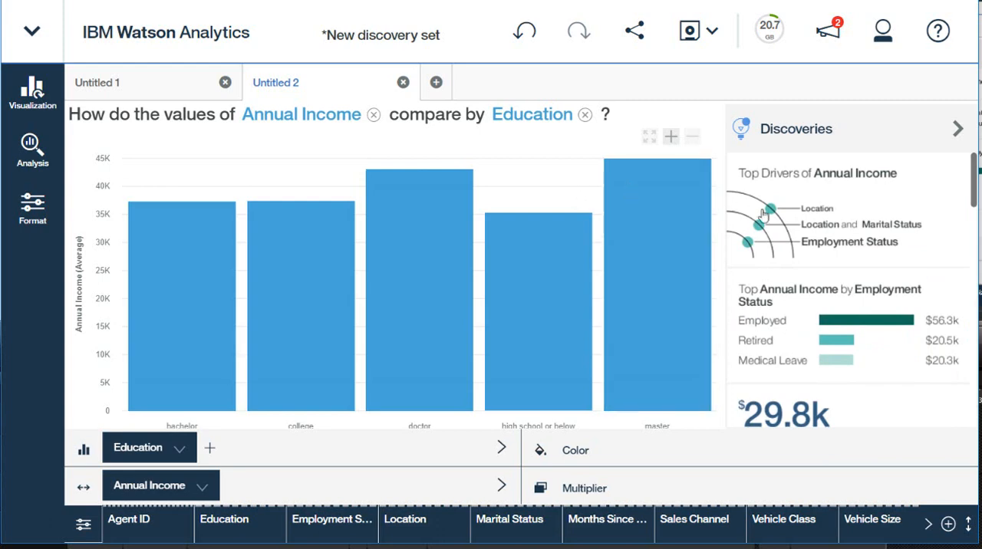
pyautogui.click(805, 299)
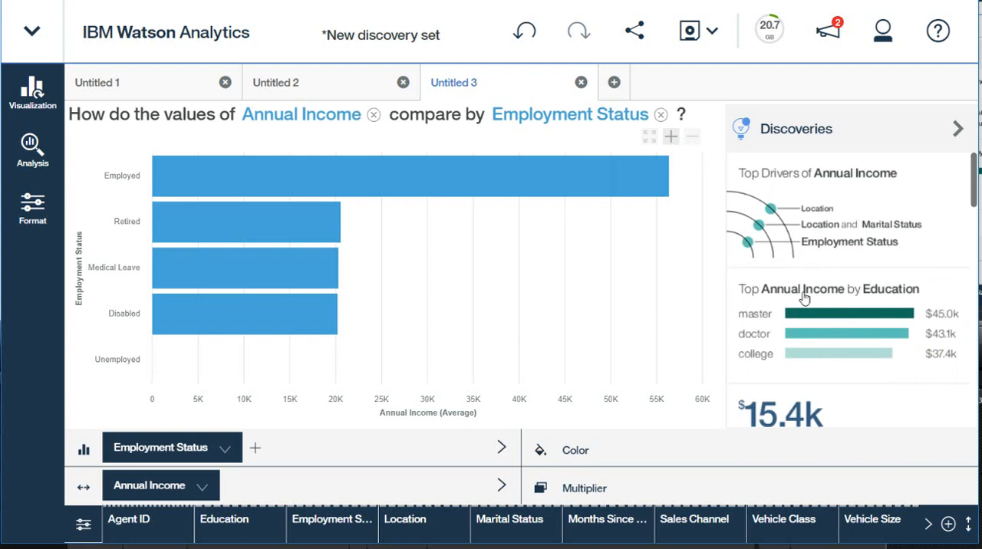
# Start another discovery tab and ask "what drives net income after tax?"
pyautogui.click(613, 85)
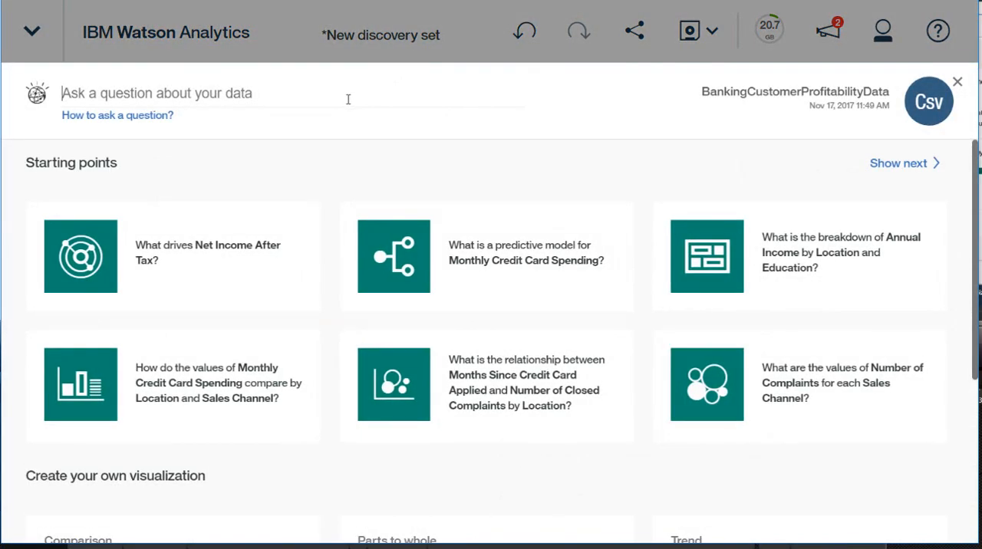
pyautogui.write('what d')
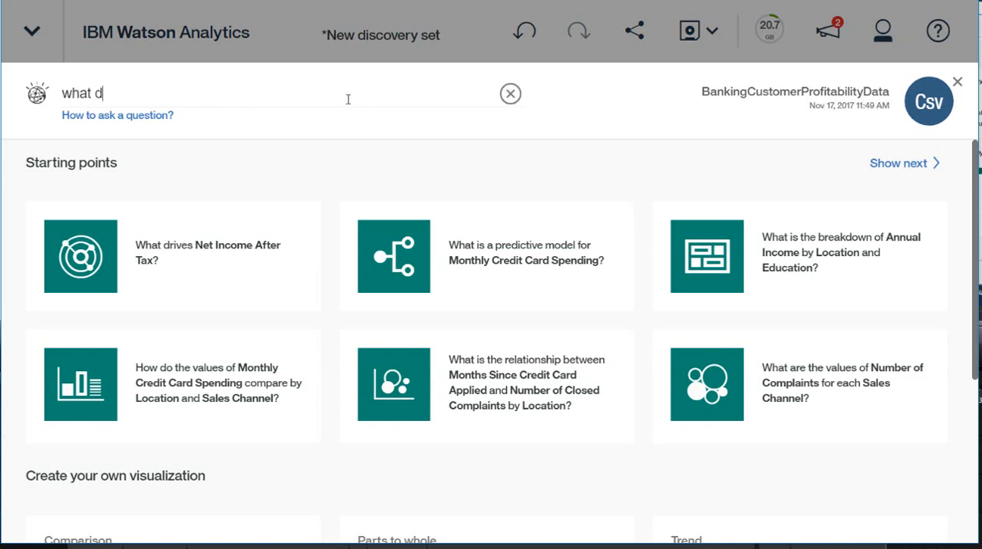
pyautogui.write('rives net income after tax?')
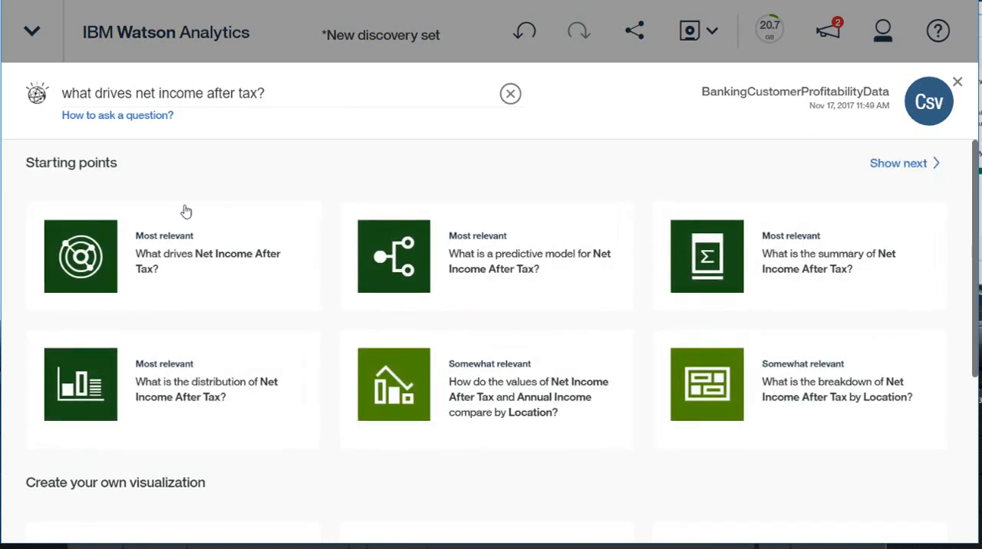
# Open the drivers visualization for Net Income After Tax, and chart its Vehicle Class driver in a new tab
pyautogui.click(138, 244)
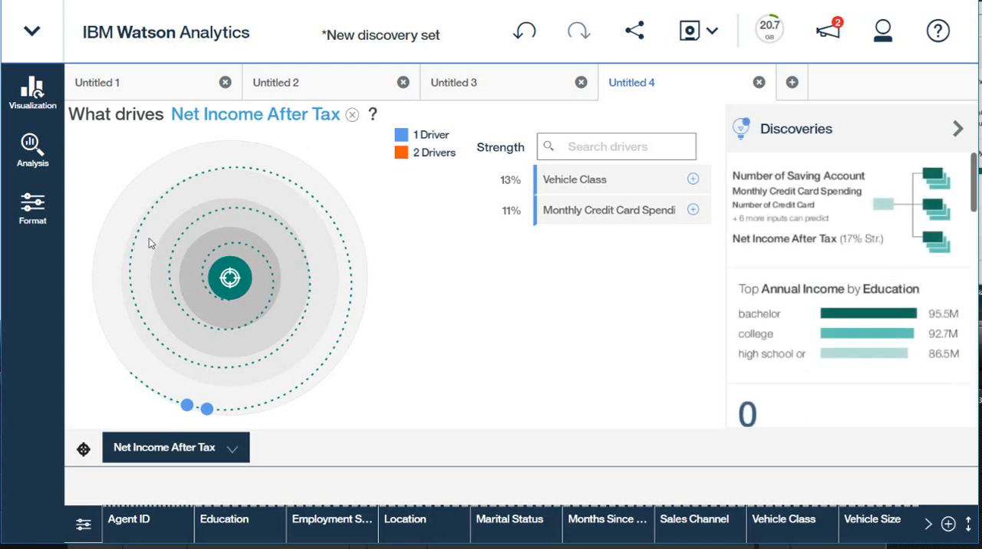
pyautogui.click(694, 180)
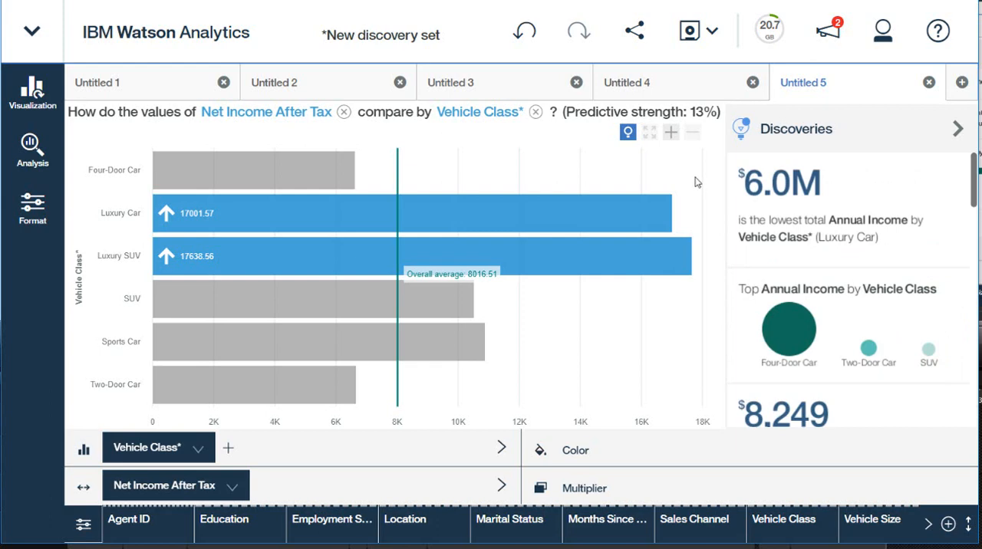
# In a new tab, ask "what is a predictive model for net income after tax?" and open the matching predictive model for Net Income After Tax
pyautogui.click(961, 83)
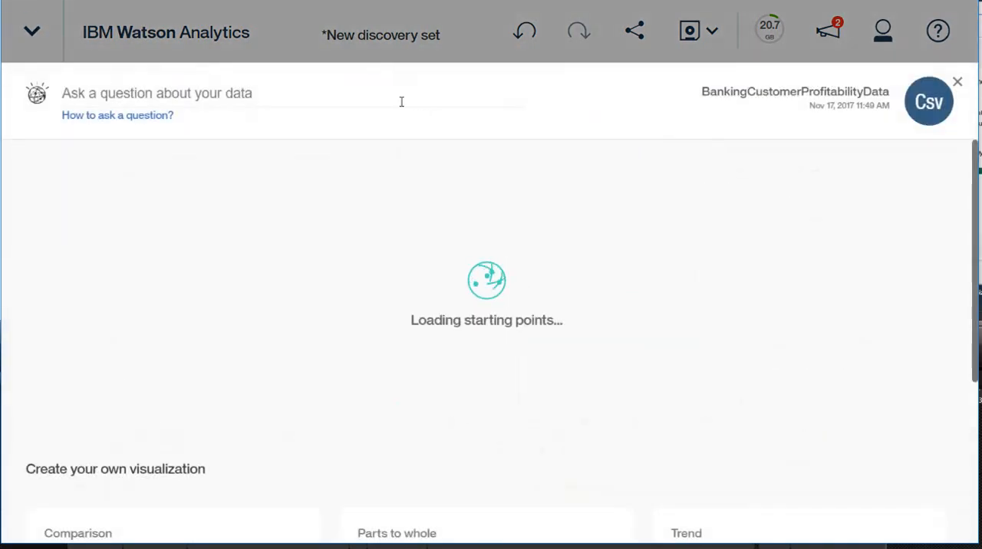
pyautogui.click(403, 100)
pyautogui.write('what ')
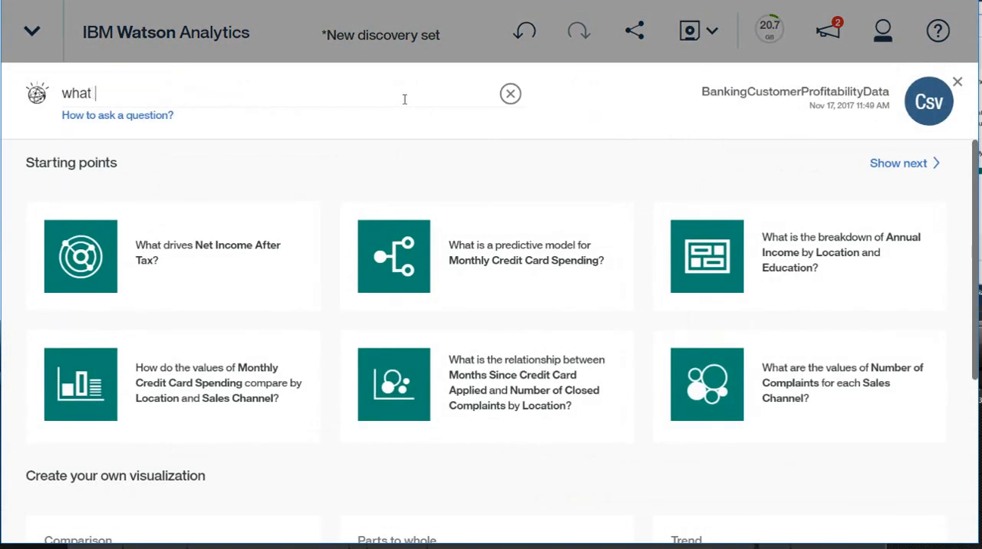
pyautogui.write('is a predictiv')
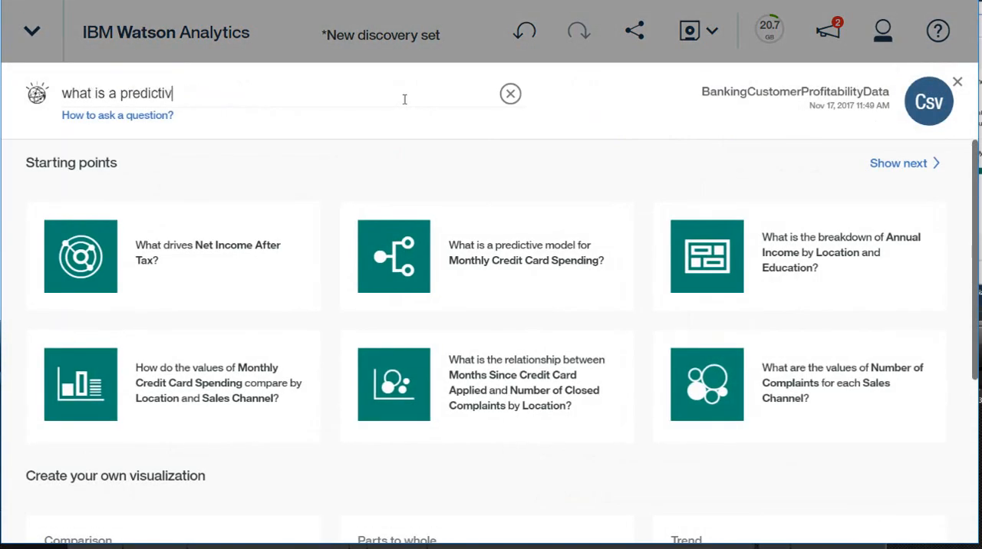
pyautogui.write('e model for net inco')
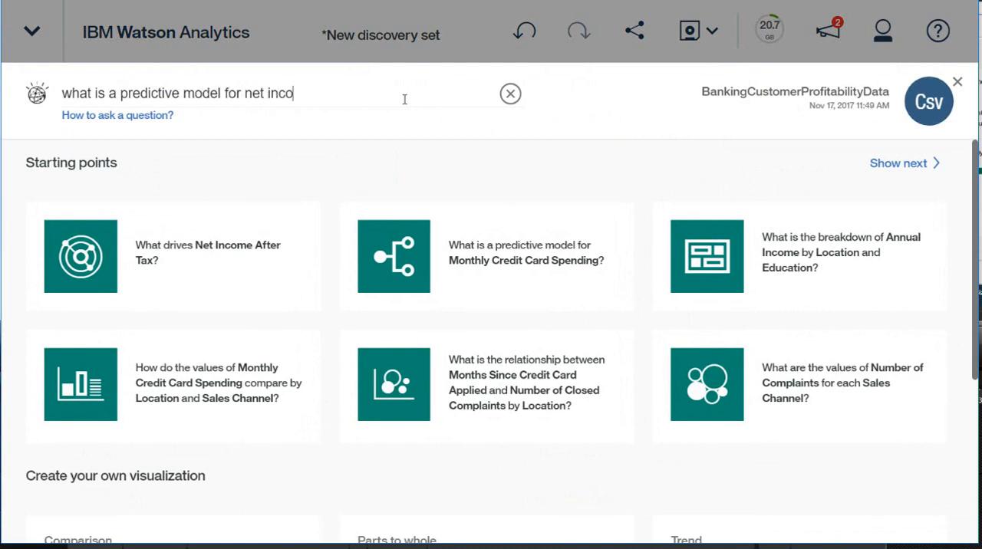
pyautogui.write('me after tax?')
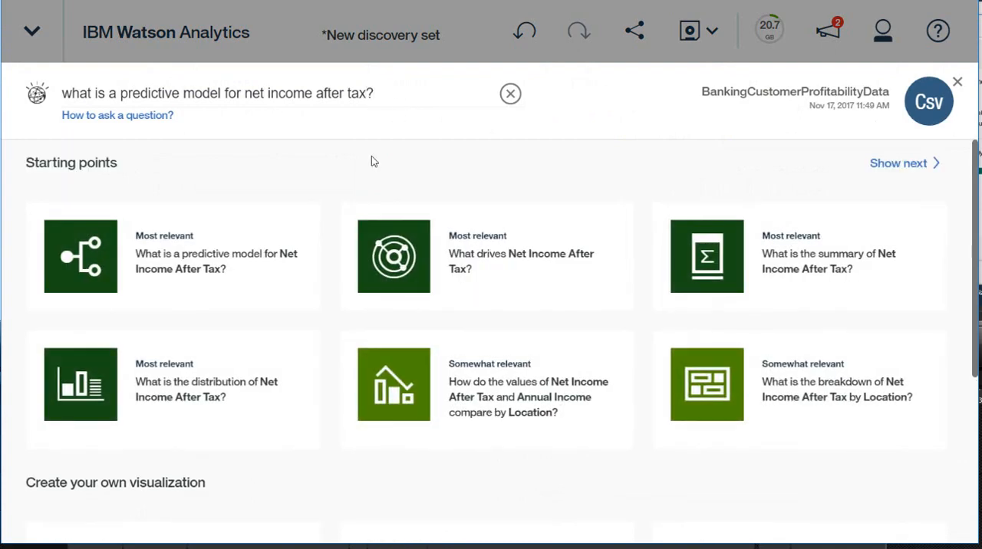
pyautogui.click(218, 265)
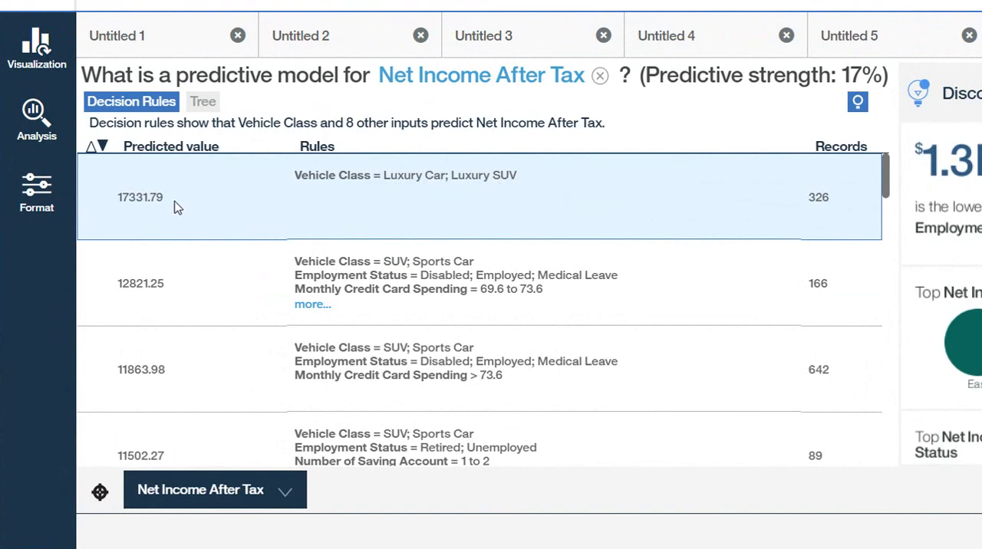
# Examine the top decision rules and expand the second rule to show all of its conditions
pyautogui.moveTo(175, 206)
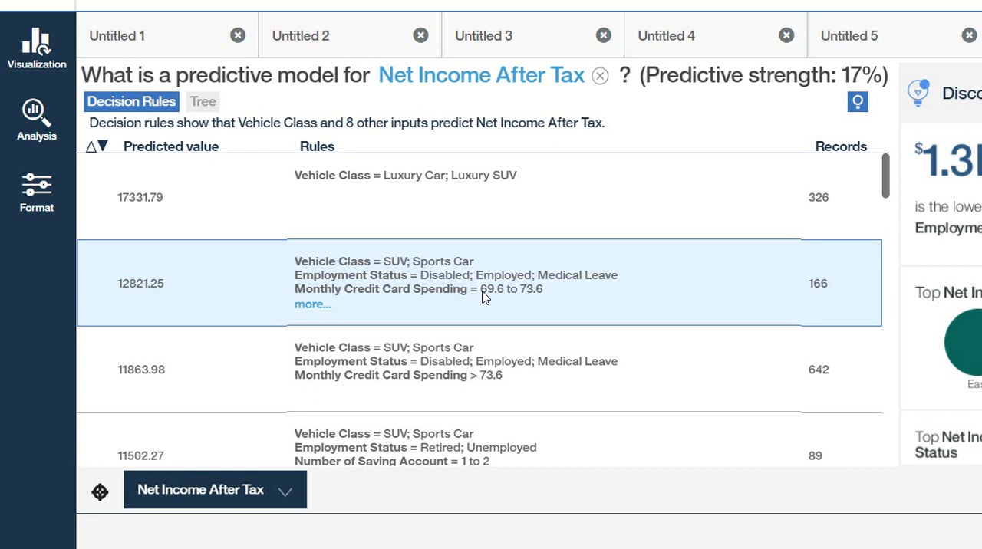
pyautogui.click(320, 306)
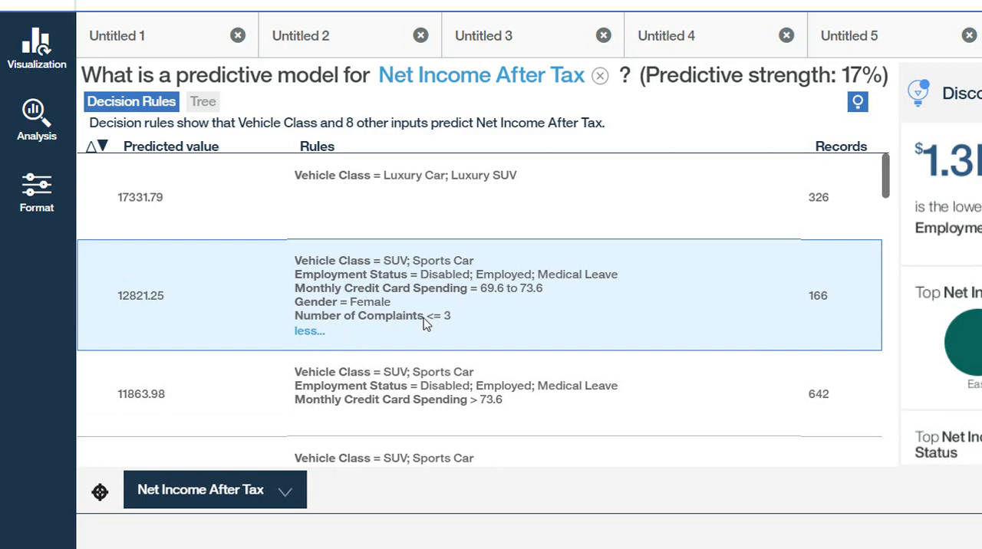
pyautogui.moveTo(178, 305)
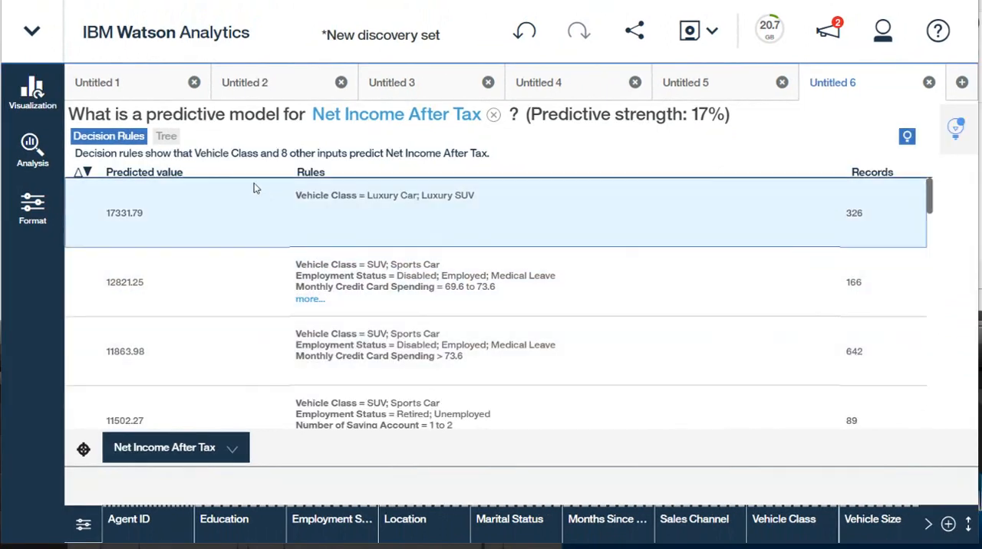
# Display the predictive model as a tree, view its upper branches, and show the model's statistical analysis details
pyautogui.click(169, 141)
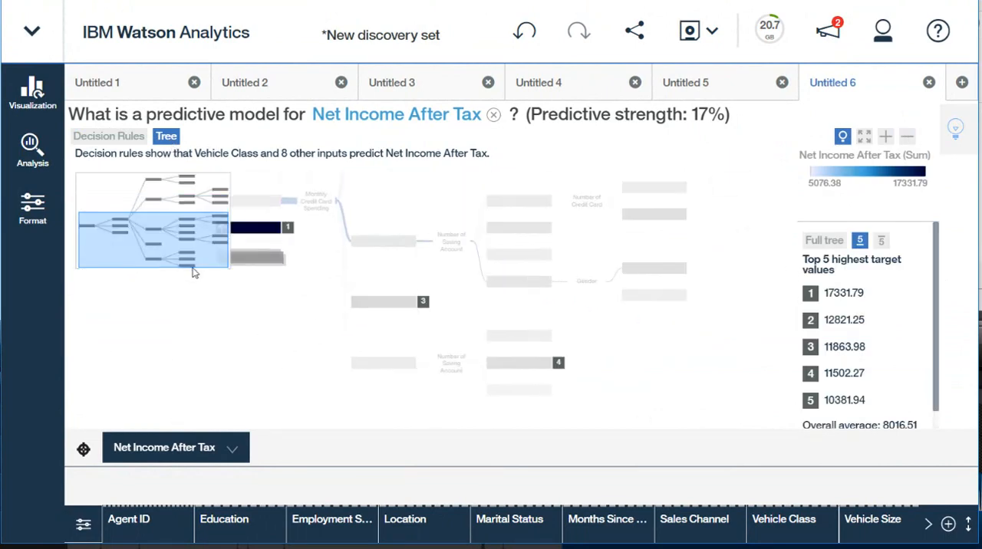
pyautogui.moveTo(184, 246); pyautogui.dragTo(177, 207)
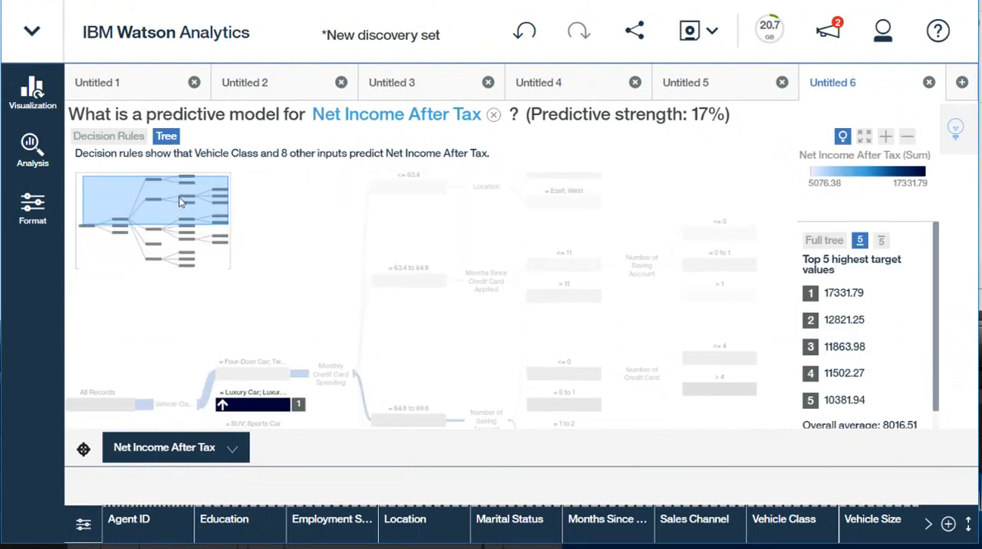
pyautogui.click(38, 153)
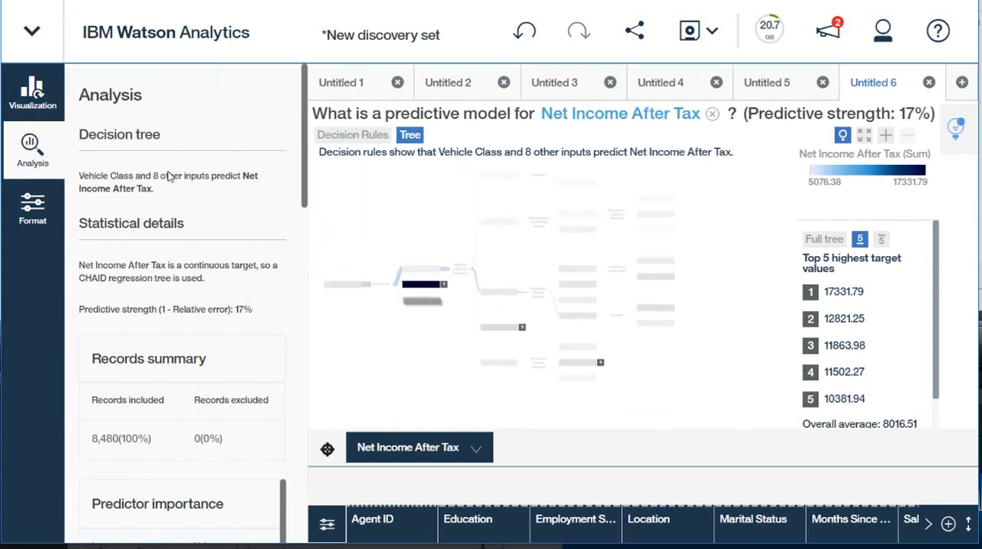